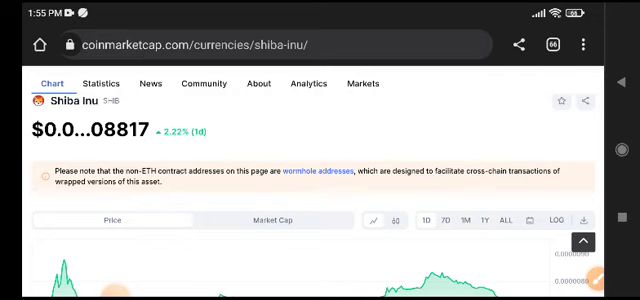
{"action": "scroll", "coordinate": [320, 200], "scroll_direction": "down", "scroll_amount": 1}
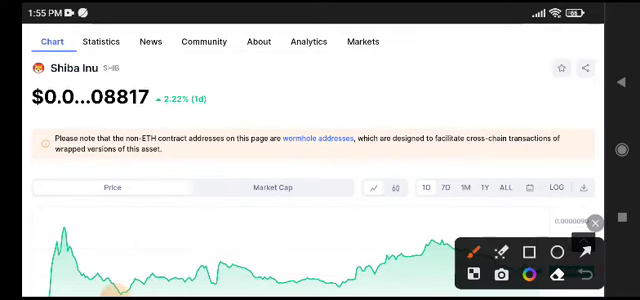
Step: Circle the +2.22% one-day change in red, then clear that marking
{"action": "left_click_drag", "start_coordinate": [150, 100], "coordinate": [210, 80]}
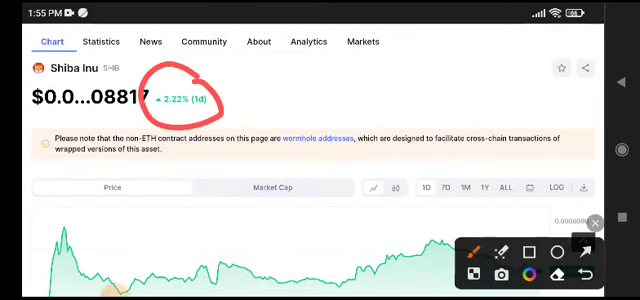
{"action": "left_click", "coordinate": [595, 222]}
{"action": "scroll", "coordinate": [320, 180], "scroll_direction": "down", "scroll_amount": 2}
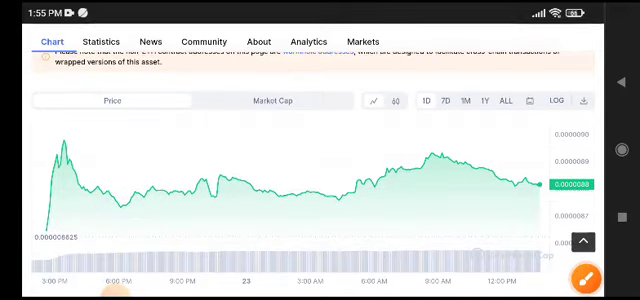
{"action": "left_click", "coordinate": [586, 278]}
Step: Circle the chart's early price spike and point a red arrow at it, then erase all markings
{"action": "left_click_drag", "start_coordinate": [75, 120], "coordinate": [70, 115]}
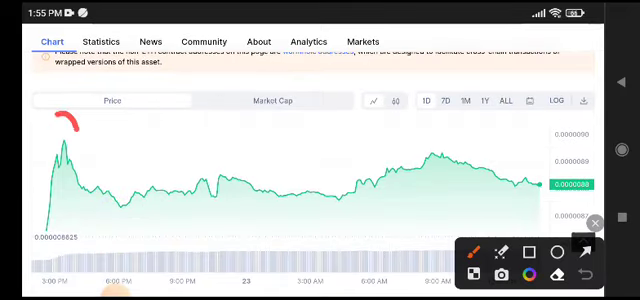
{"action": "left_click_drag", "start_coordinate": [215, 100], "coordinate": [105, 158]}
{"action": "left_click_drag", "start_coordinate": [120, 128], "coordinate": [130, 175]}
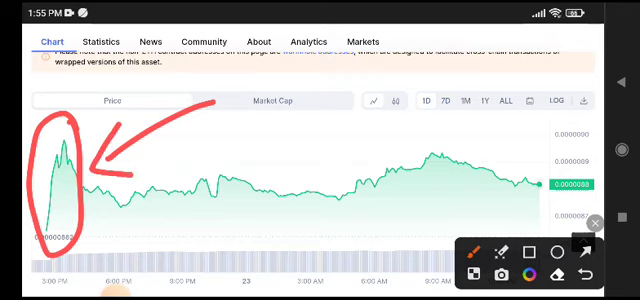
{"action": "mouse_move", "coordinate": [70, 190]}
{"action": "left_mouse_down"}
{"action": "mouse_move", "coordinate": [72, 145]}
{"action": "mouse_move", "coordinate": [68, 190]}
{"action": "left_mouse_up"}
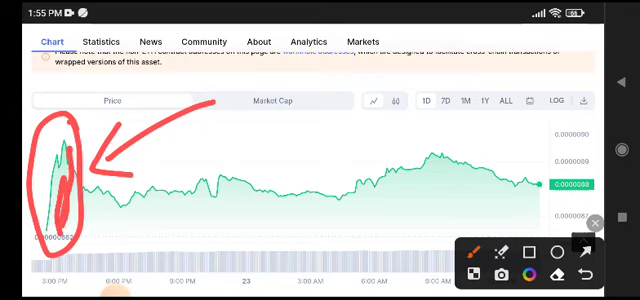
{"action": "left_click", "coordinate": [558, 275]}
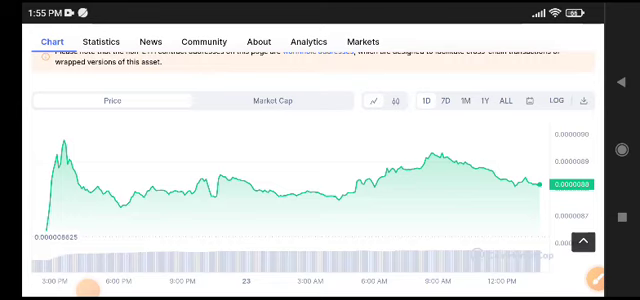
{"action": "left_click", "coordinate": [594, 278]}
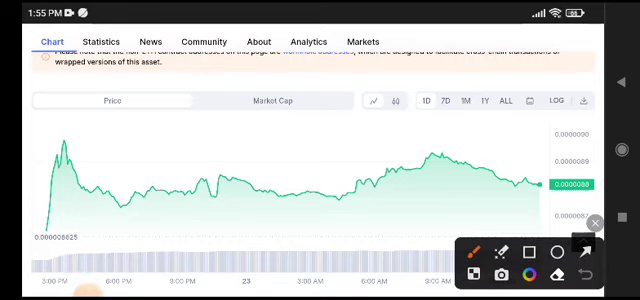
{"action": "mouse_move", "coordinate": [48, 242]}
{"action": "left_mouse_down"}
{"action": "mouse_move", "coordinate": [64, 148]}
{"action": "mouse_move", "coordinate": [180, 178]}
{"action": "mouse_move", "coordinate": [530, 182]}
{"action": "left_mouse_up"}
{"action": "left_click_drag", "start_coordinate": [108, 223], "coordinate": [522, 215]}
{"action": "left_click", "coordinate": [595, 222]}
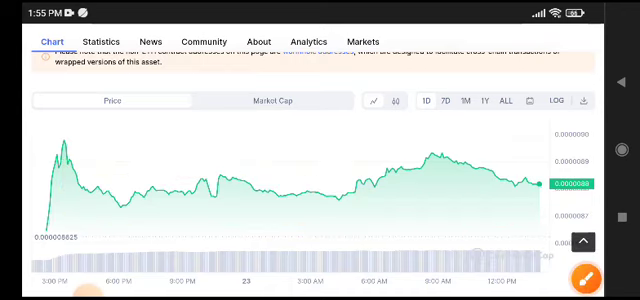
{"action": "left_click", "coordinate": [585, 278]}
{"action": "left_click_drag", "start_coordinate": [117, 214], "coordinate": [565, 243]}
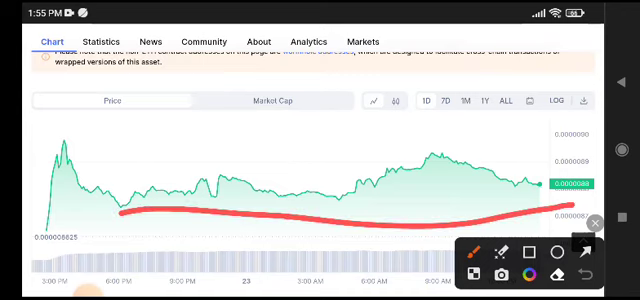
{"action": "left_click", "coordinate": [595, 222]}
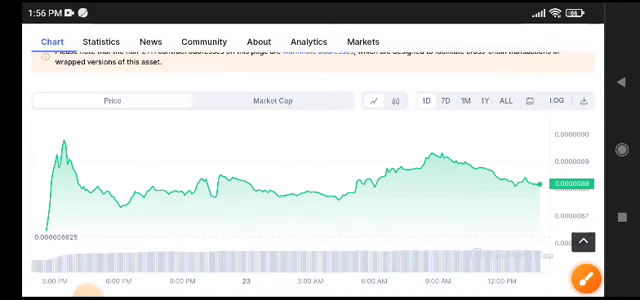